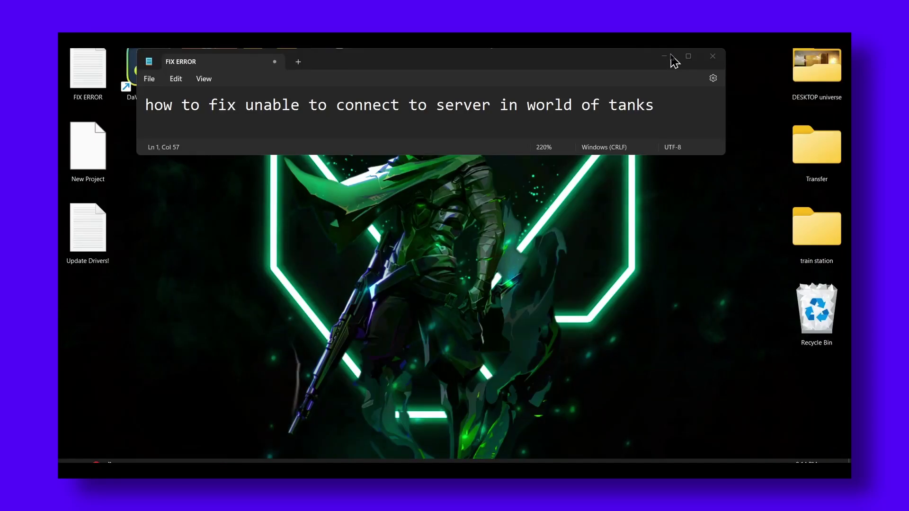
Minimize the notes window to reveal the Windows desktop.
left_click(668, 57)
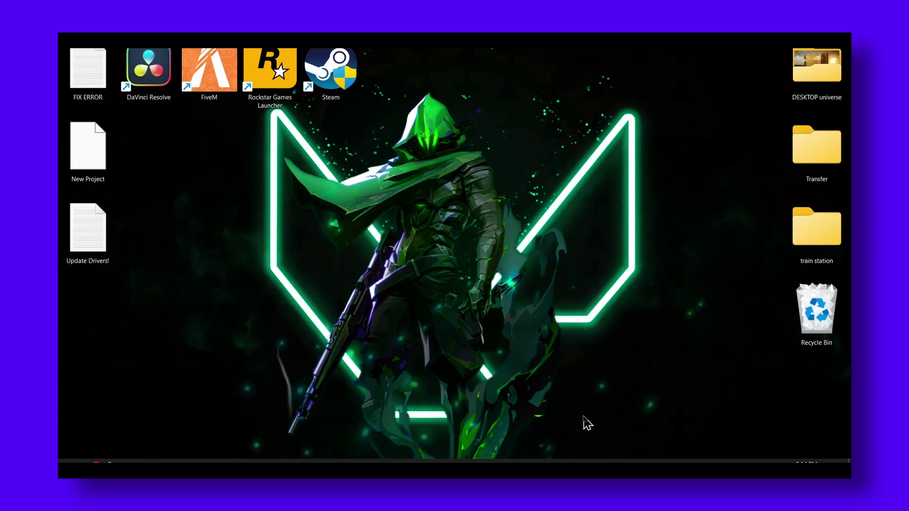
Launch Steam from the taskbar to show the game library with Blender under Favorites.
left_click(469, 463)
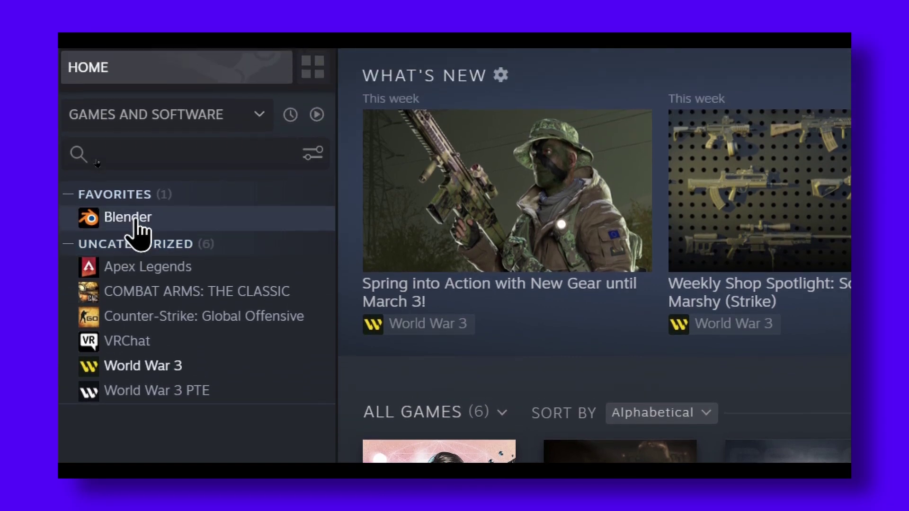
Open Blender's Properties from its library context menu and go to Local Files.
right_click(137, 228)
left_click(205, 363)
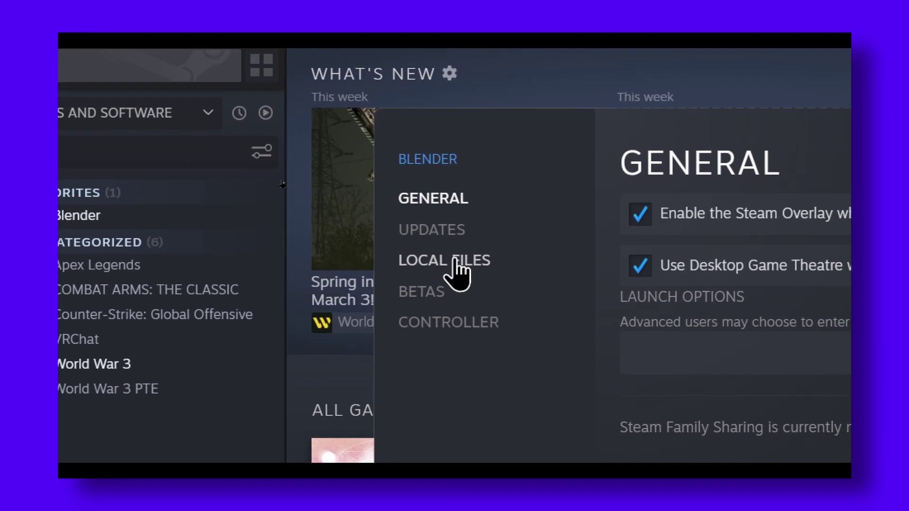
left_click(458, 264)
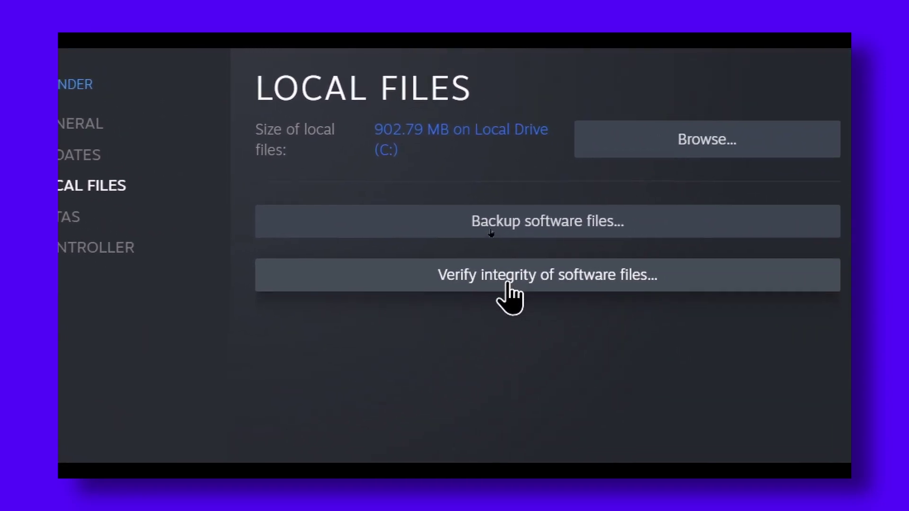